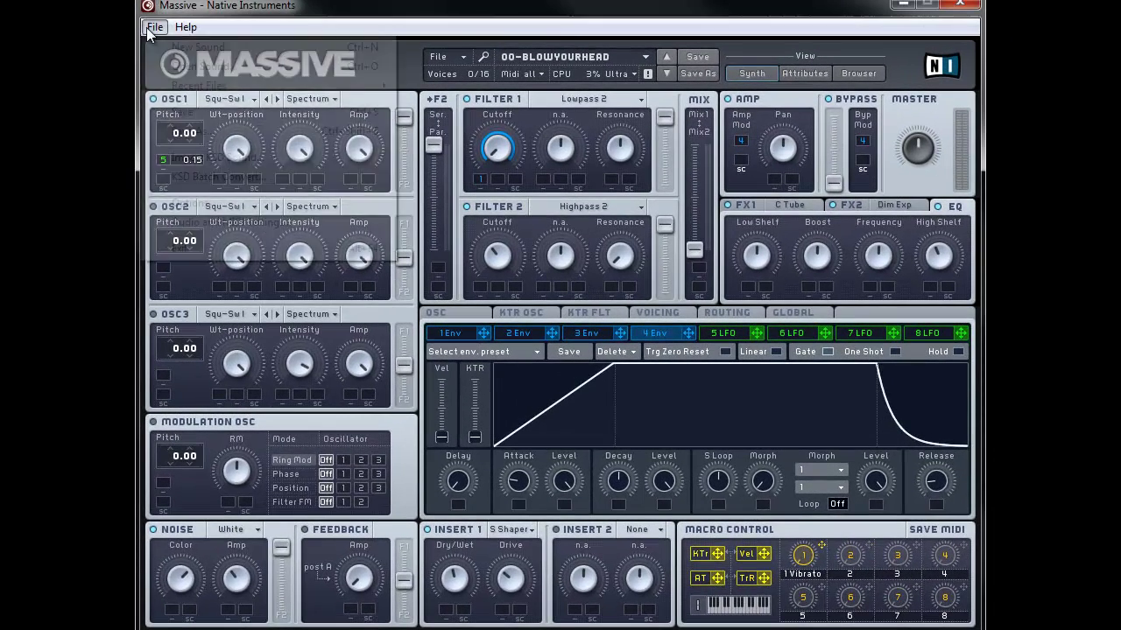
Start a new Untitled Sound patch with oscillator 1 on the Square-Saw I wavetable.
left_click(167, 36)
left_click(175, 52)
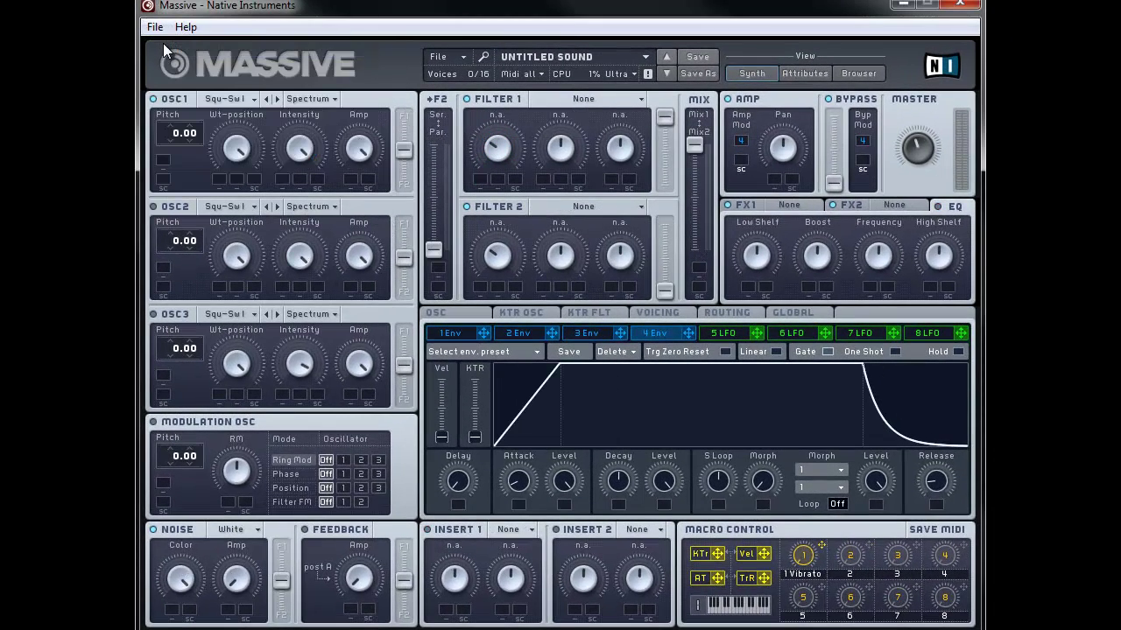
left_click(236, 101)
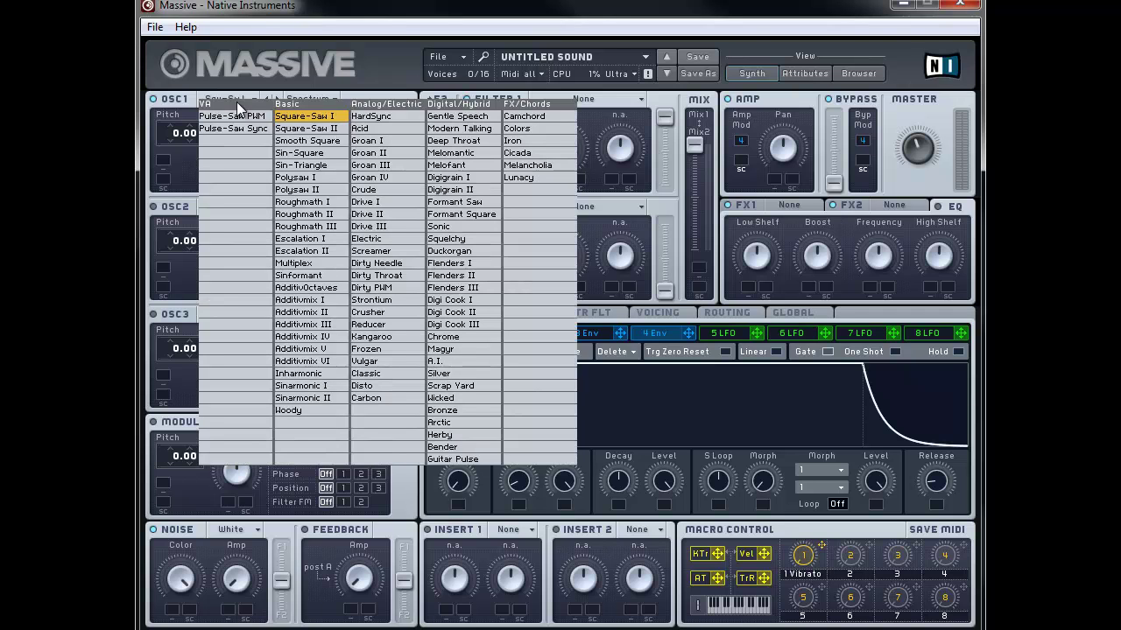
left_click(295, 115)
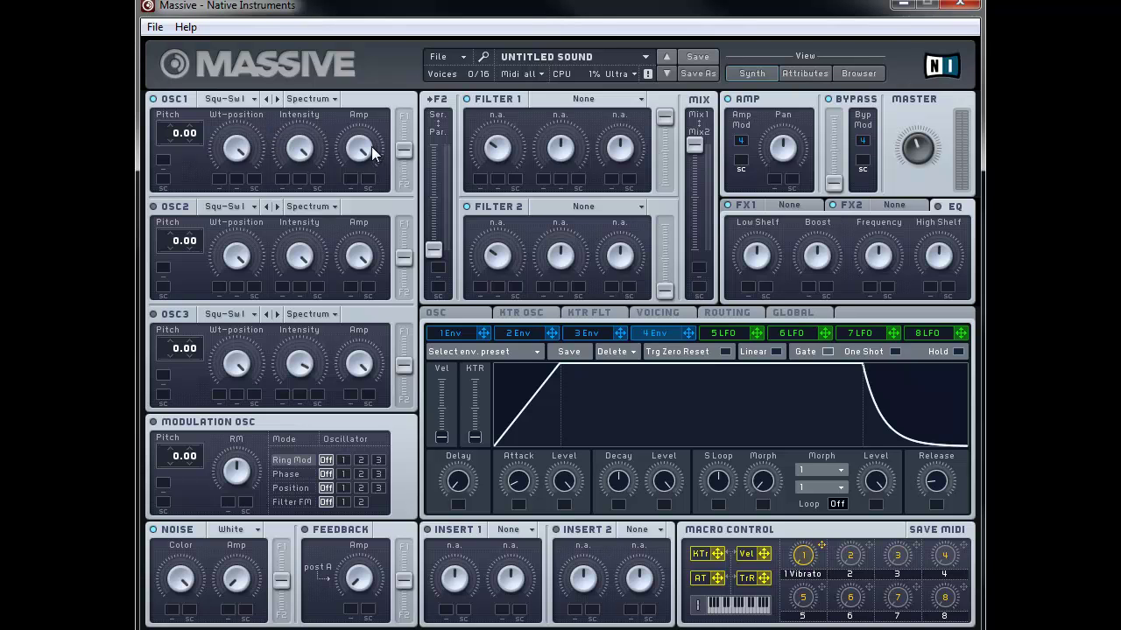
Route oscillator 1 and the noise fully to filter 1, adjusting the noise colour.
left_click_drag(403, 149, 413, 98)
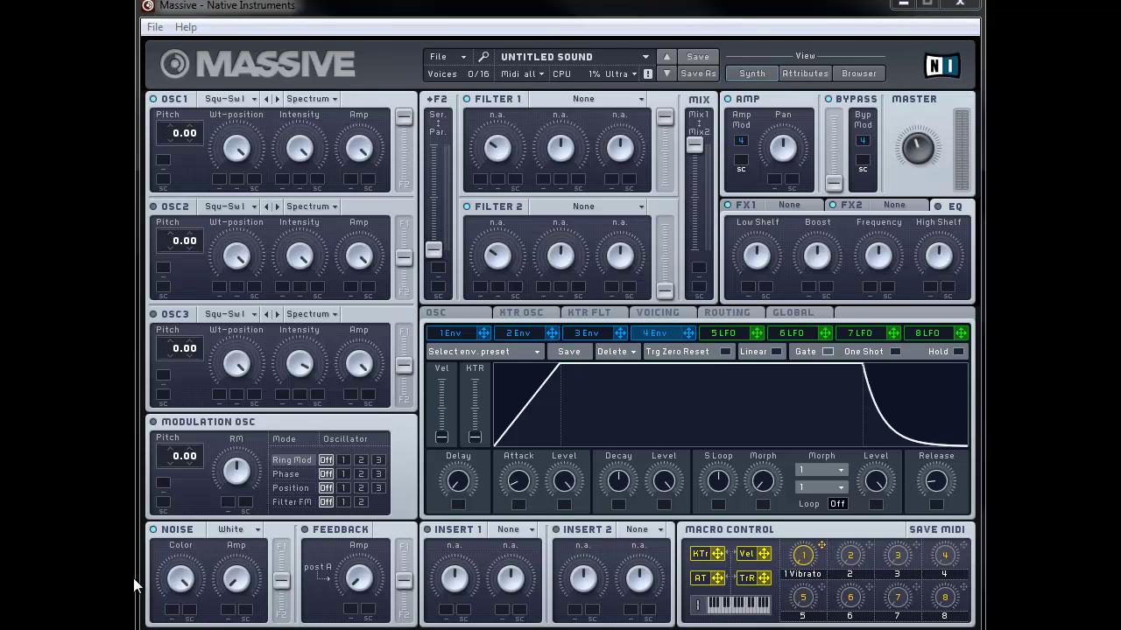
left_click_drag(181, 590, 180, 576)
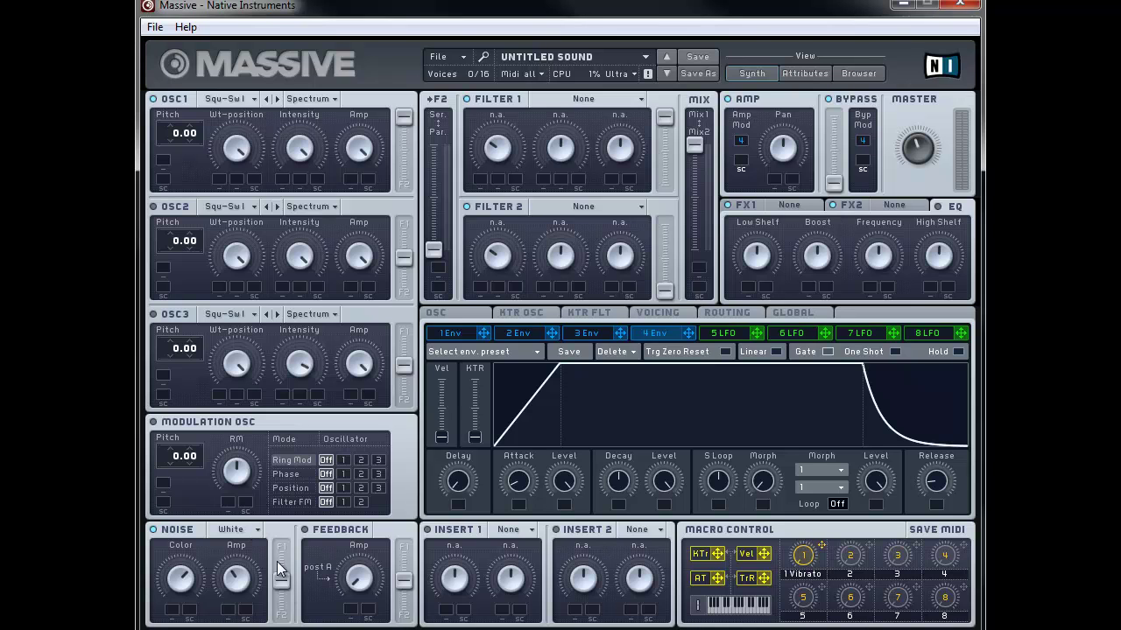
left_click_drag(281, 585, 283, 534)
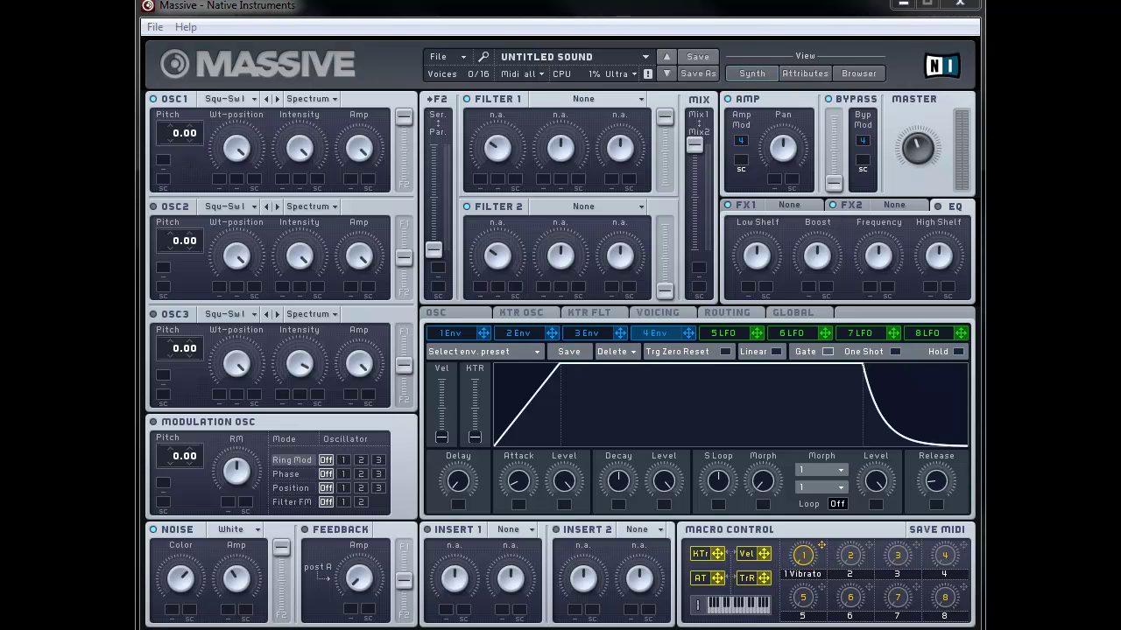
Set filter 1 to Lowpass 2 and filter 2 to Highpass 2.
left_click(601, 98)
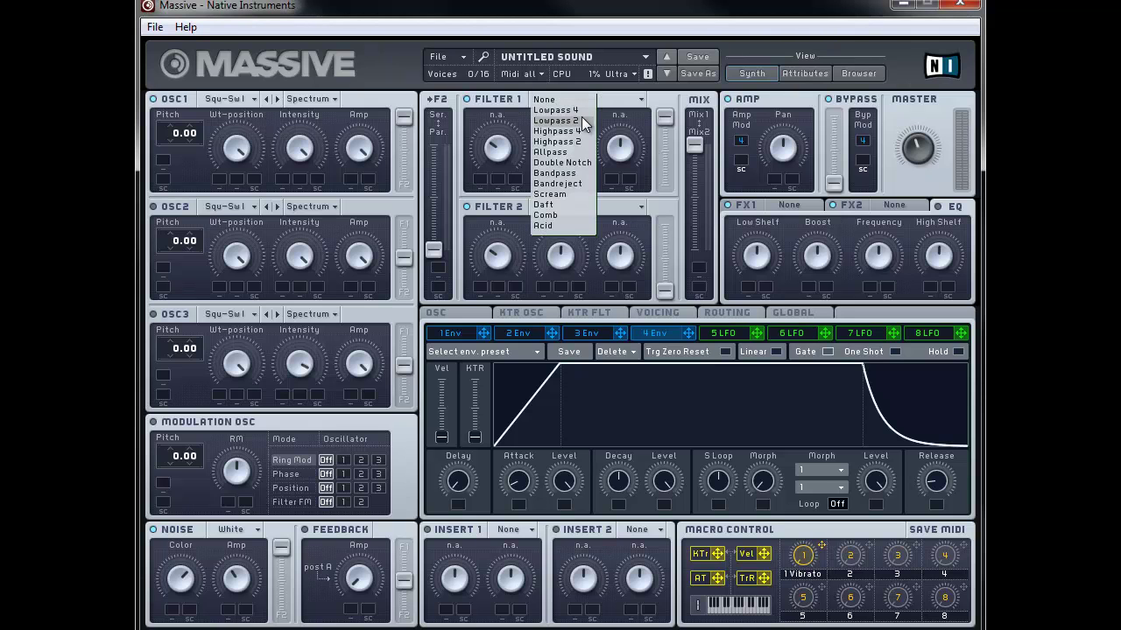
left_click(579, 120)
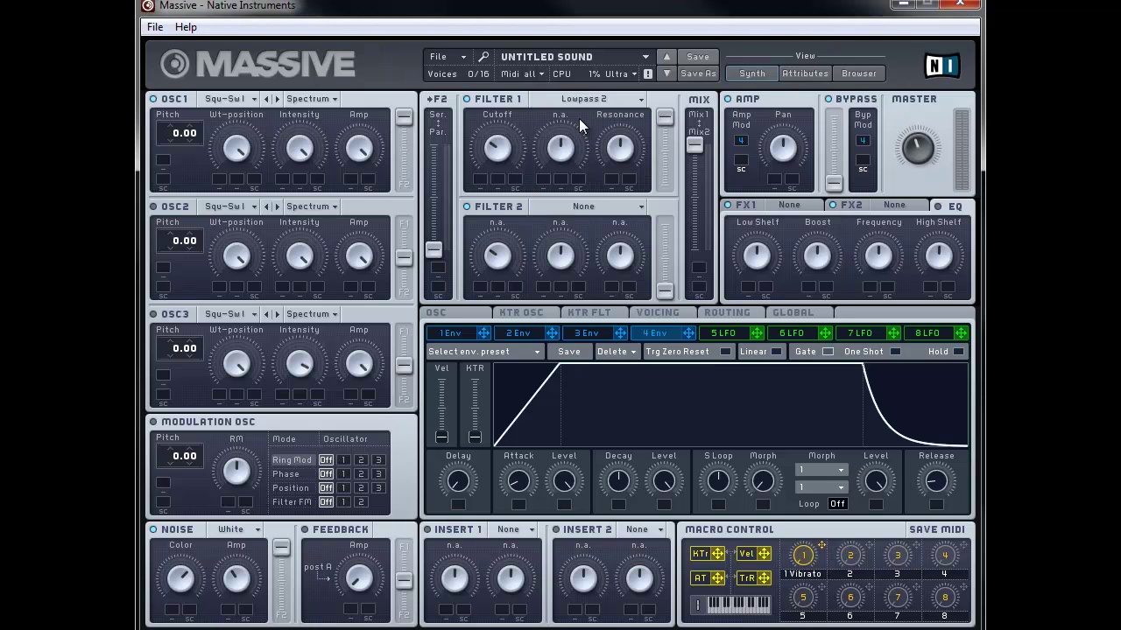
left_click(601, 205)
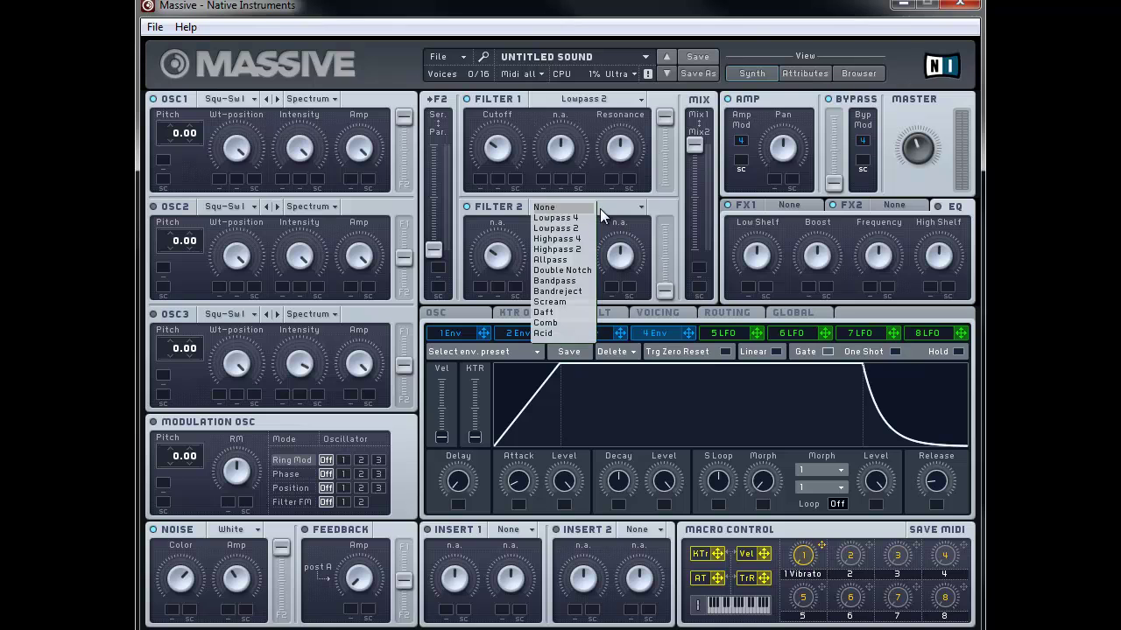
left_click(582, 248)
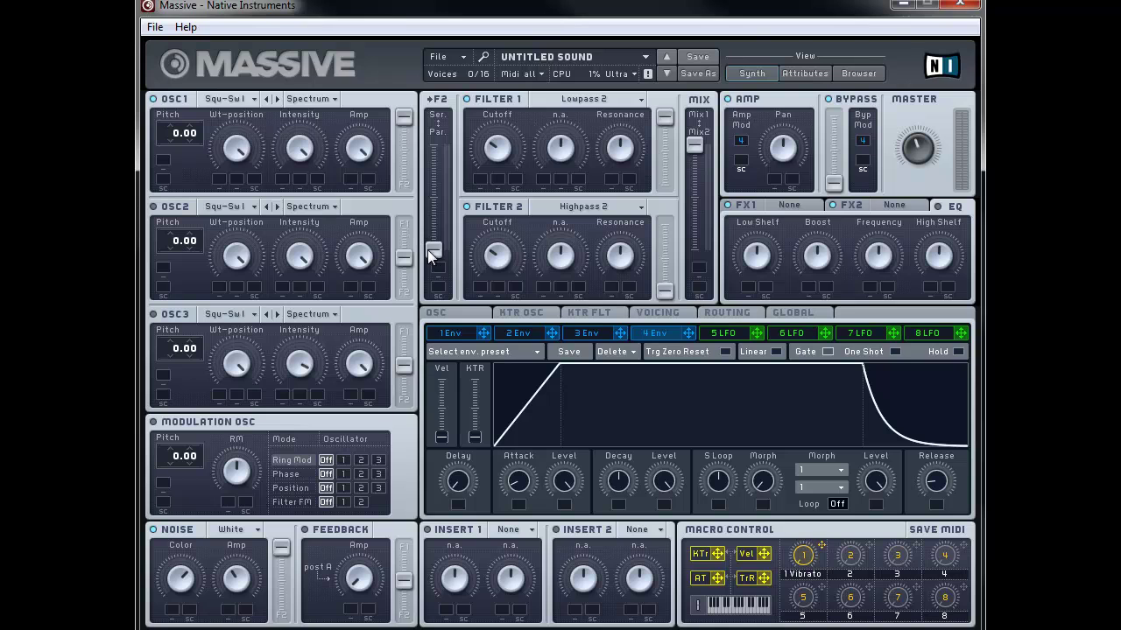
Run the filters in series, raise filter 2's output, and shift the mix toward filter 2.
left_click_drag(431, 249, 446, 164)
left_click_drag(662, 289, 667, 247)
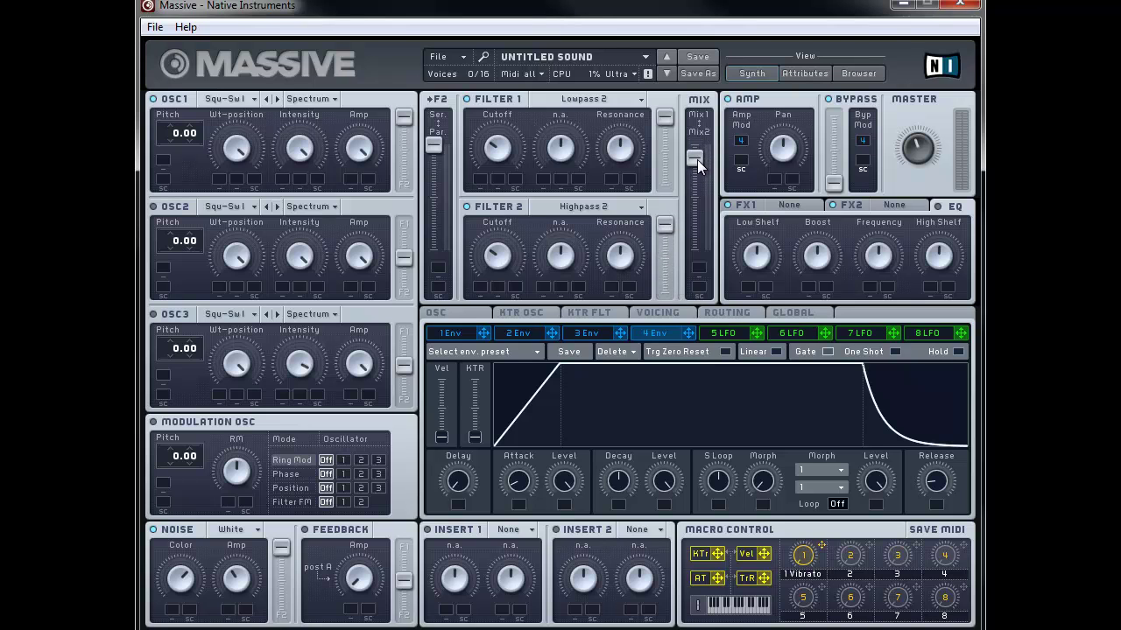
left_click_drag(698, 188, 694, 282)
Change the resonance knob of filter 2's Highpass 2.
left_click_drag(611, 247, 598, 354)
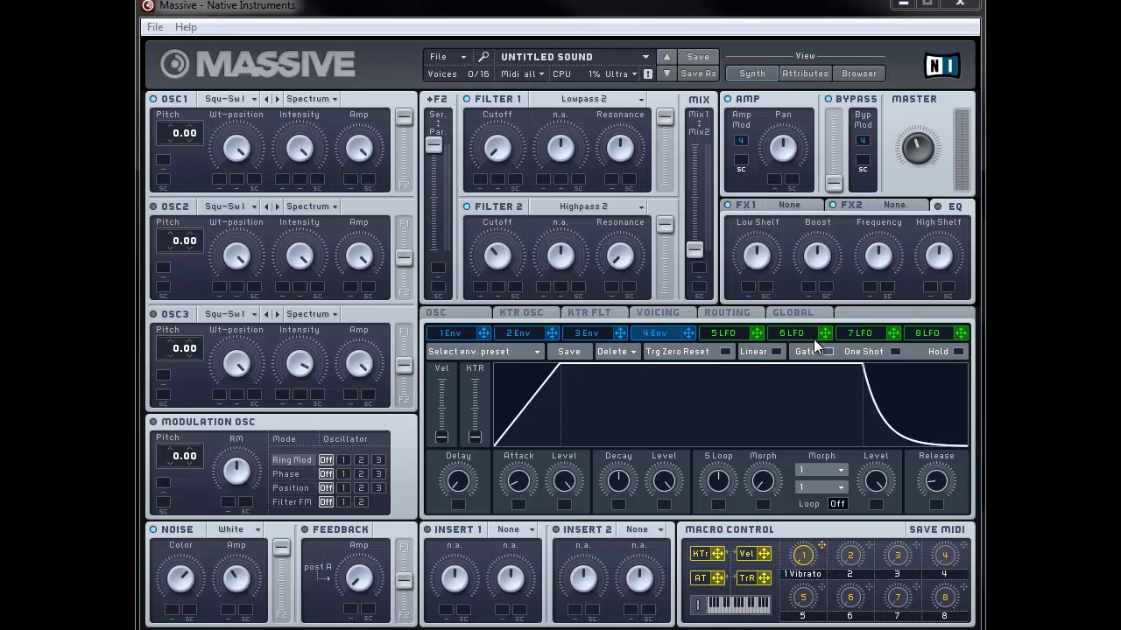
Reshape LFO 5's waveform, raise its rate, and assign it to oscillator 1 pitch at 0.15 depth.
left_click(723, 333)
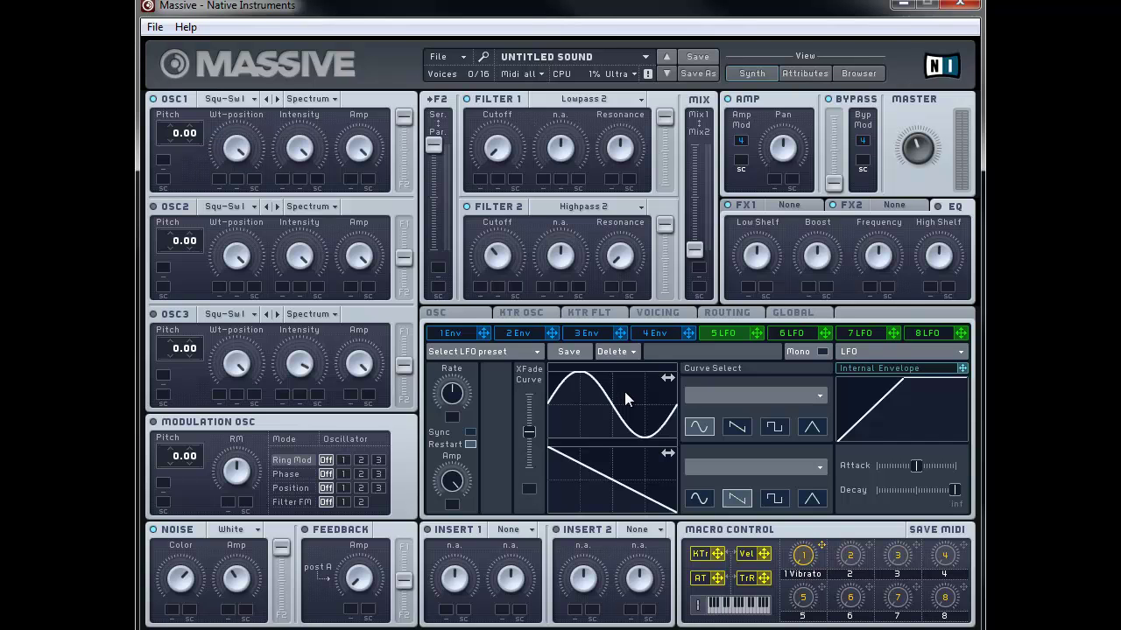
left_click_drag(620, 400, 642, 401)
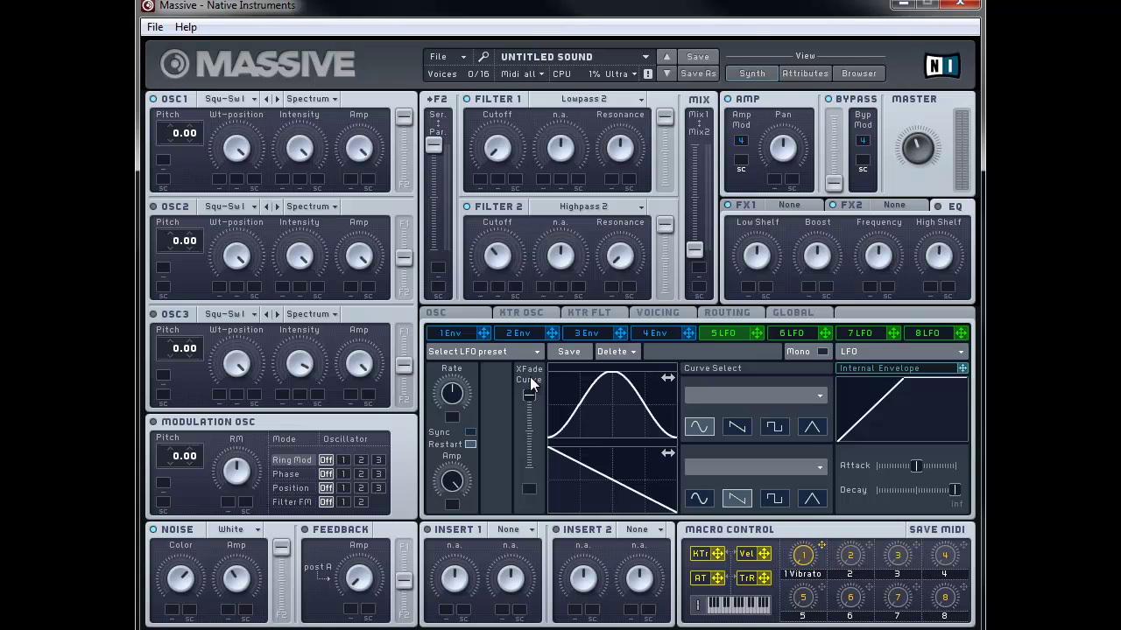
left_click_drag(451, 398, 454, 398)
left_click_drag(750, 330, 180, 161)
left_click_drag(201, 159, 210, 143)
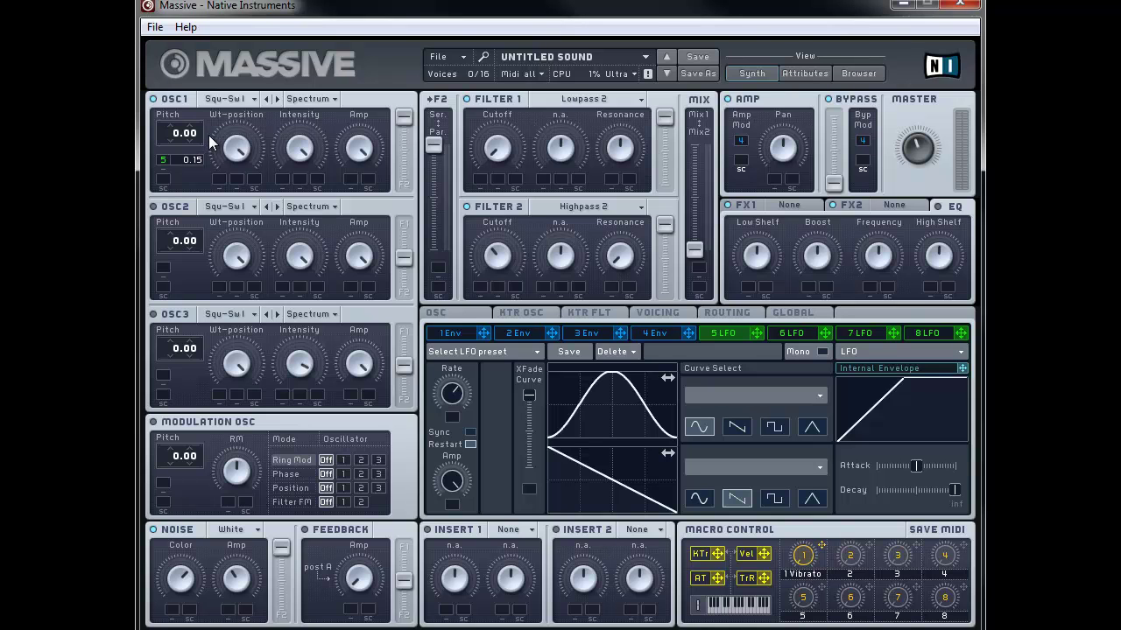
Lengthen envelope 1's attack, adjust its decay, shorten its release, and route it to Filter 1 cutoff.
left_click(449, 334)
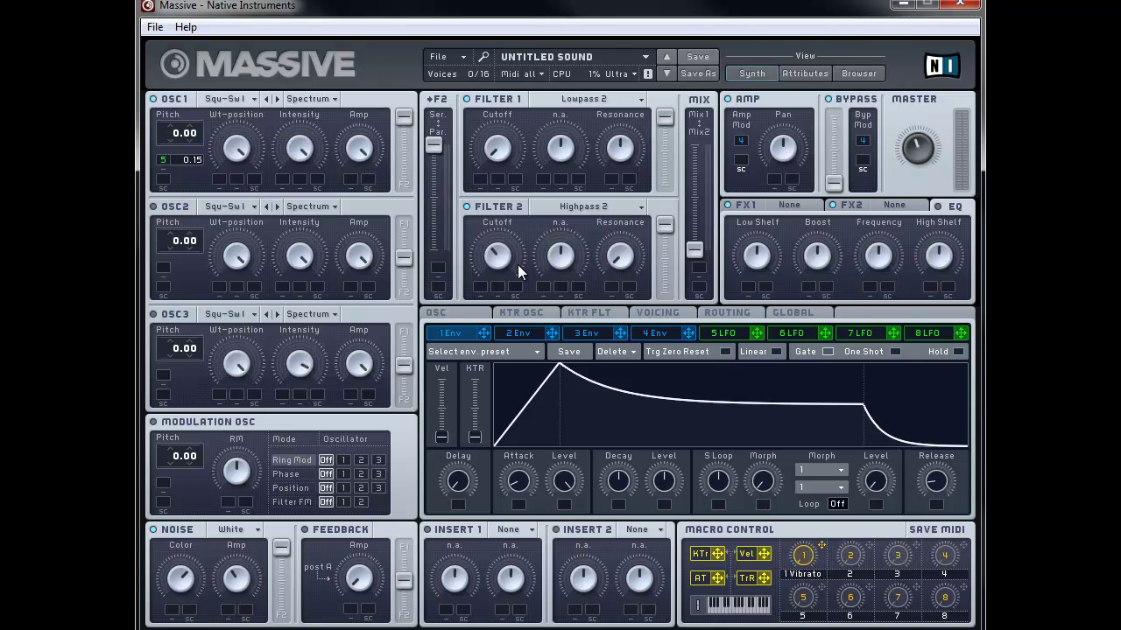
left_click_drag(519, 479, 532, 459)
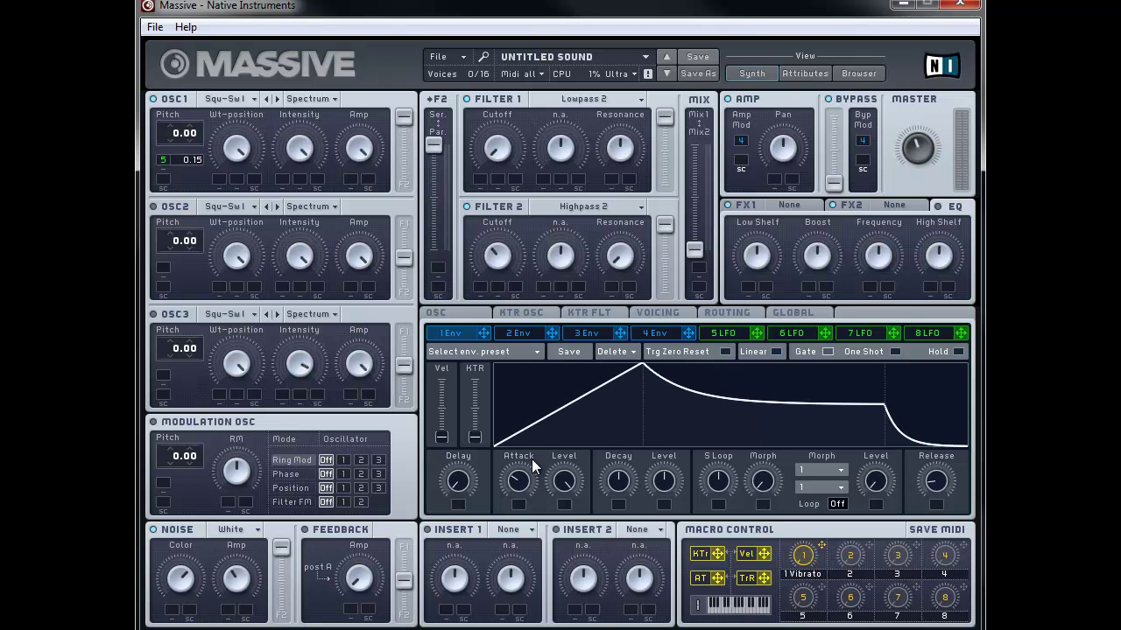
left_click_drag(620, 483, 667, 492)
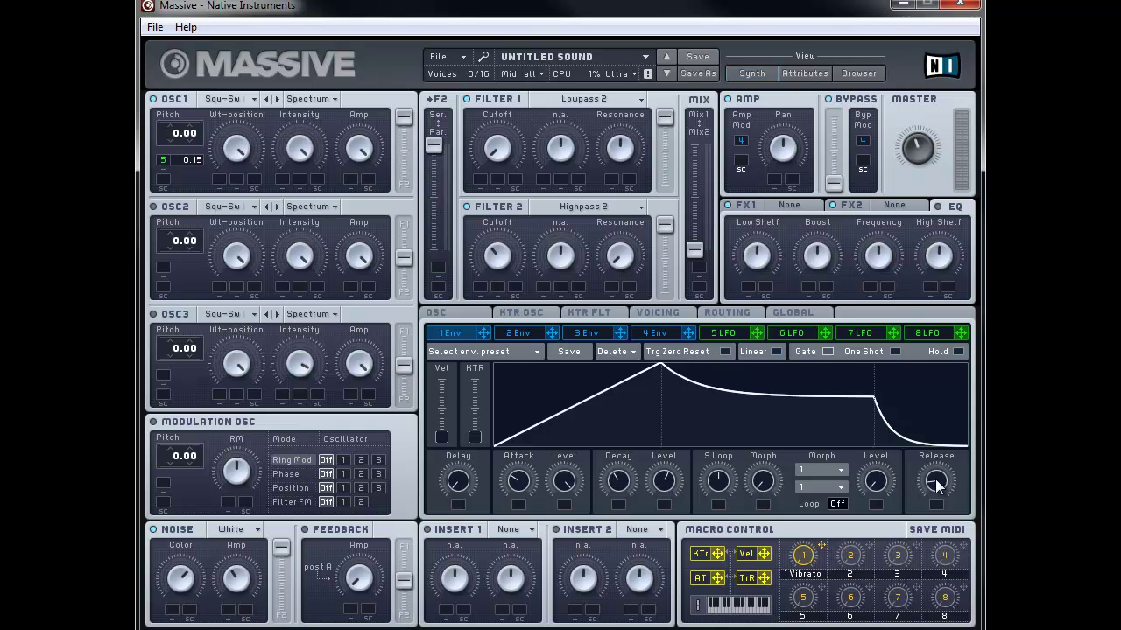
left_click_drag(935, 481, 933, 509)
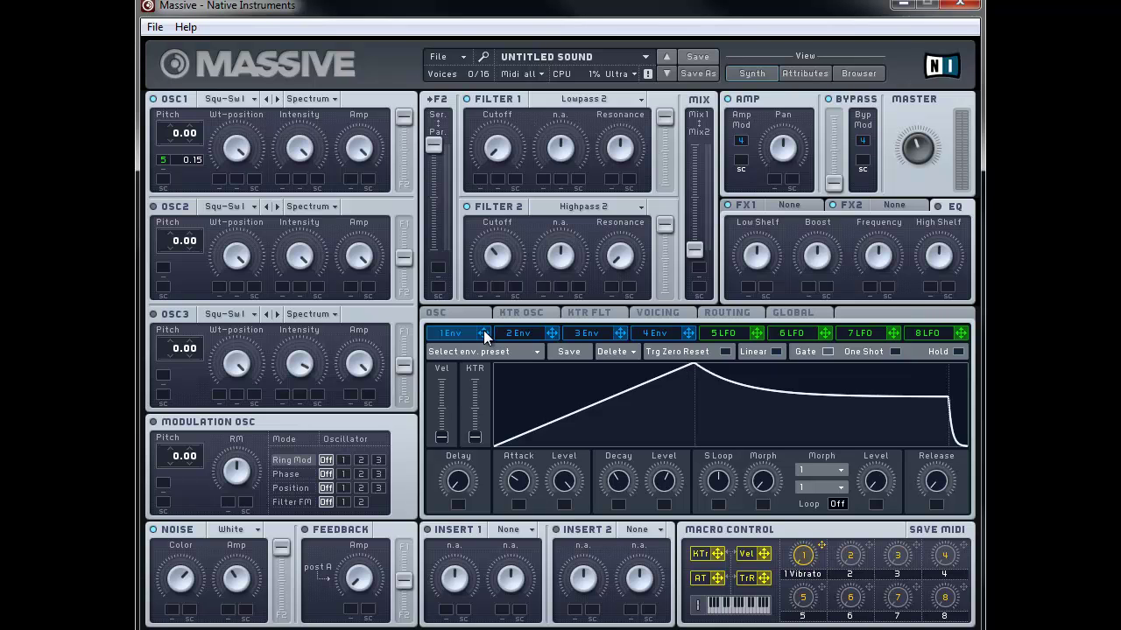
left_click_drag(483, 330, 478, 179)
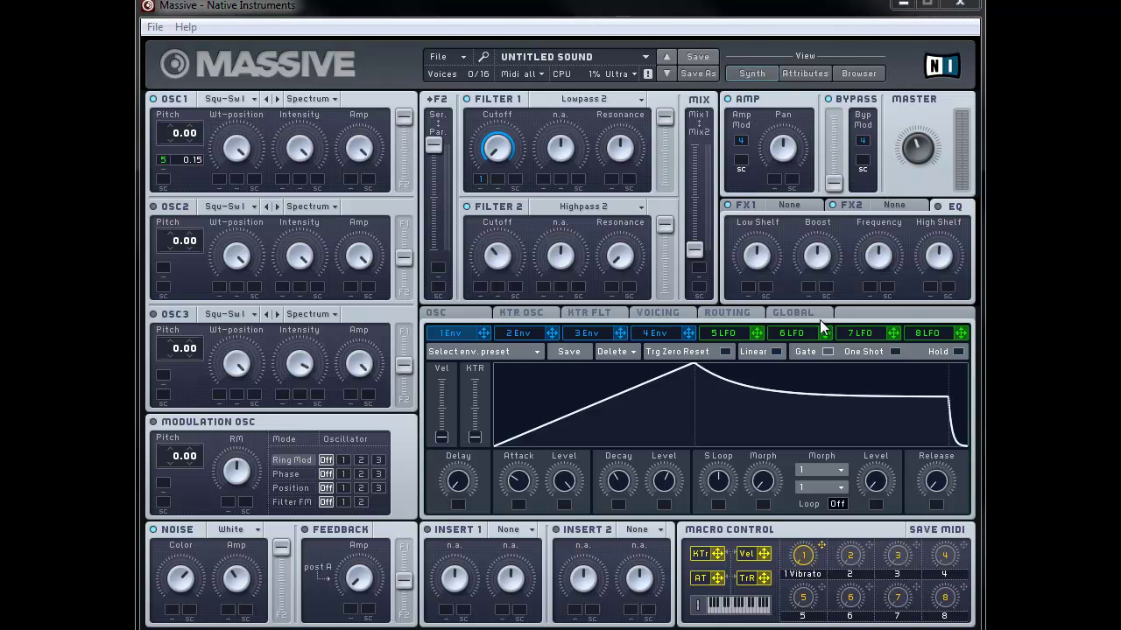
Raise envelope 4's attack so each note swells in more slowly.
left_click(657, 334)
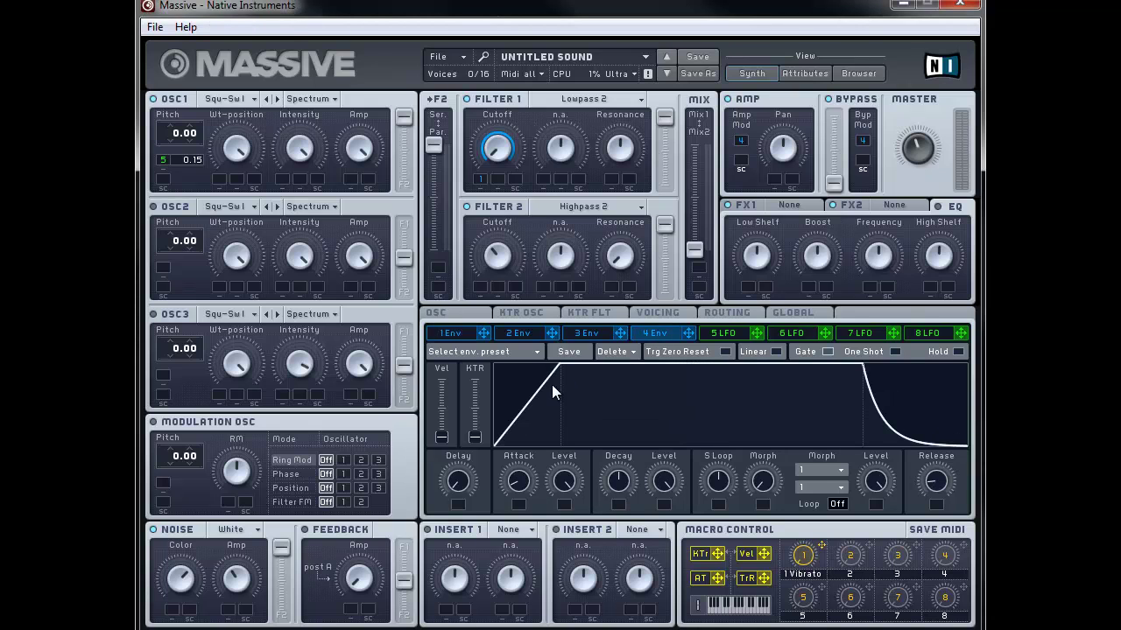
left_click_drag(523, 493, 529, 474)
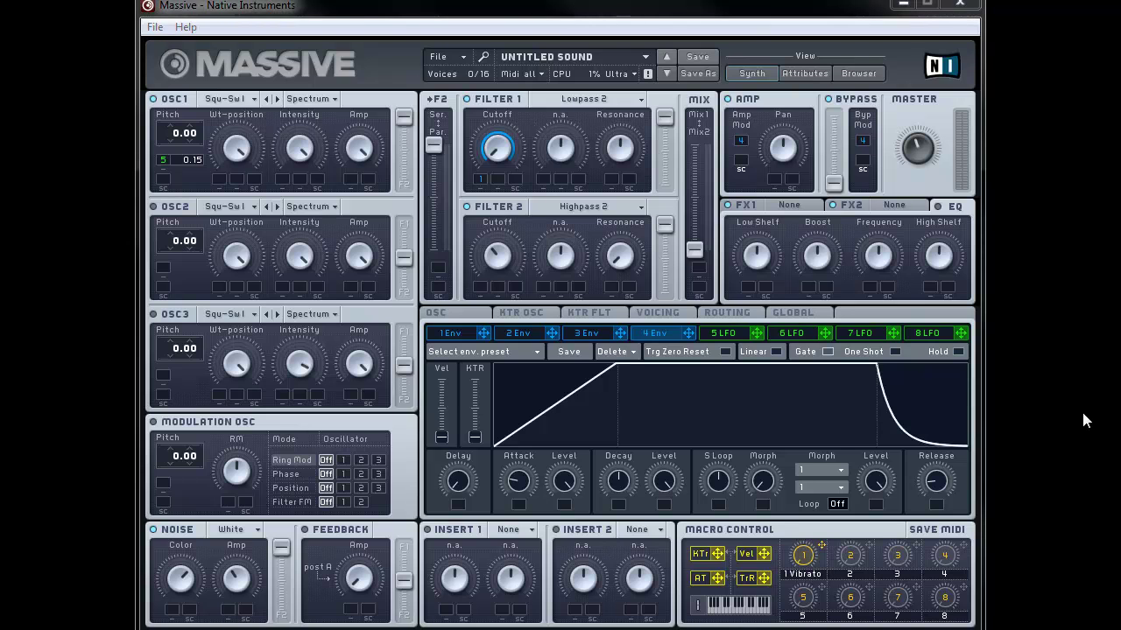
Change the voicing from Polyphon to Monophon.
left_click(452, 313)
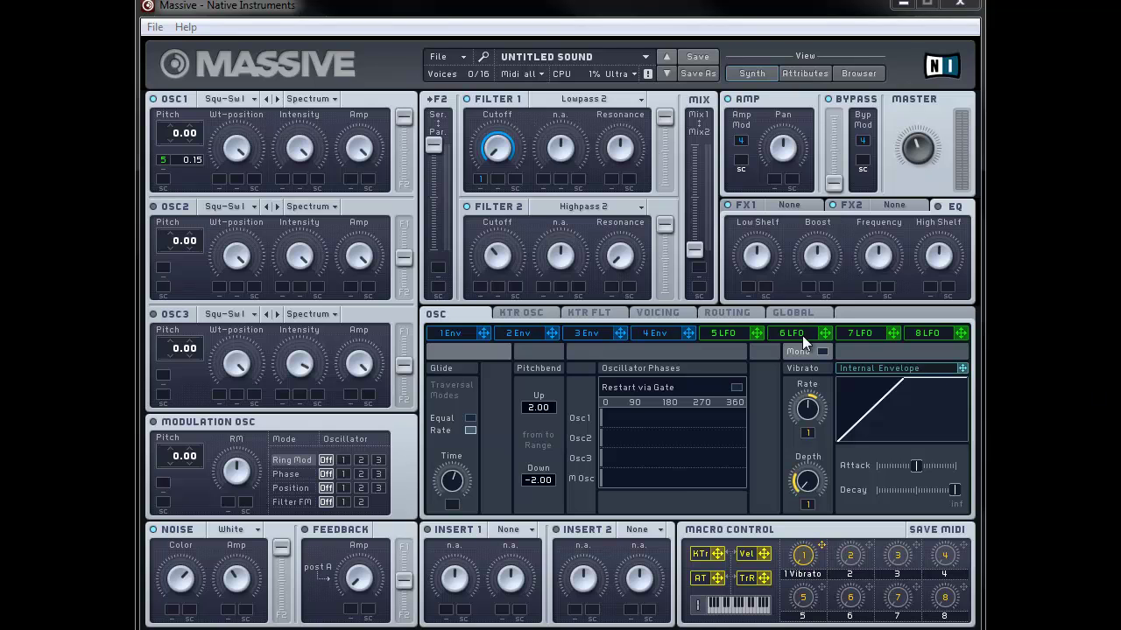
left_click(667, 315)
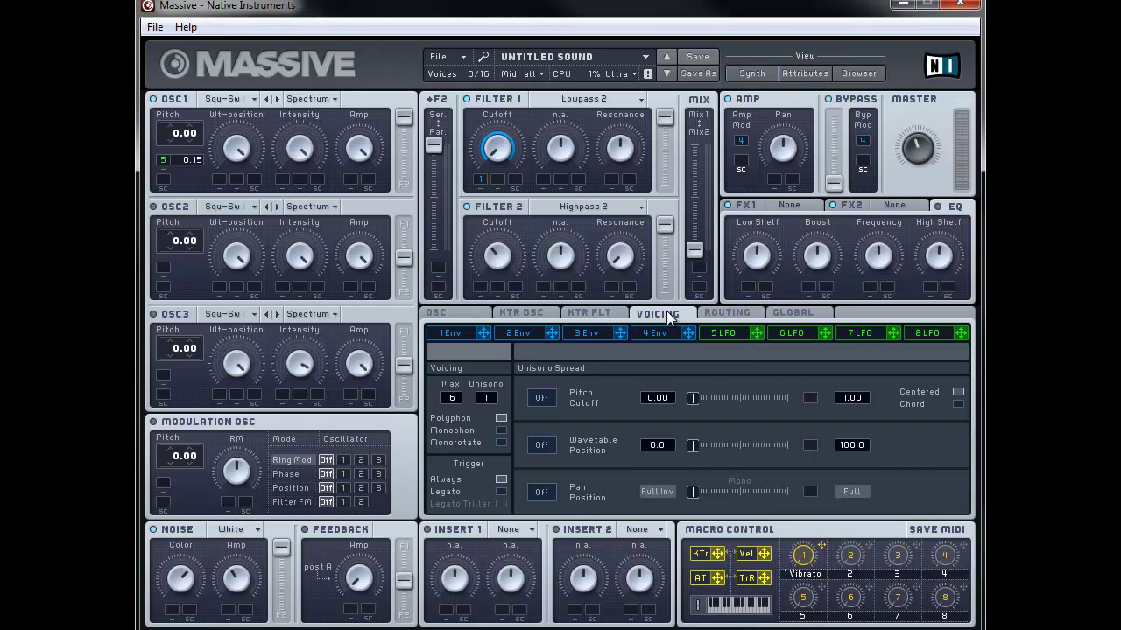
left_click(500, 430)
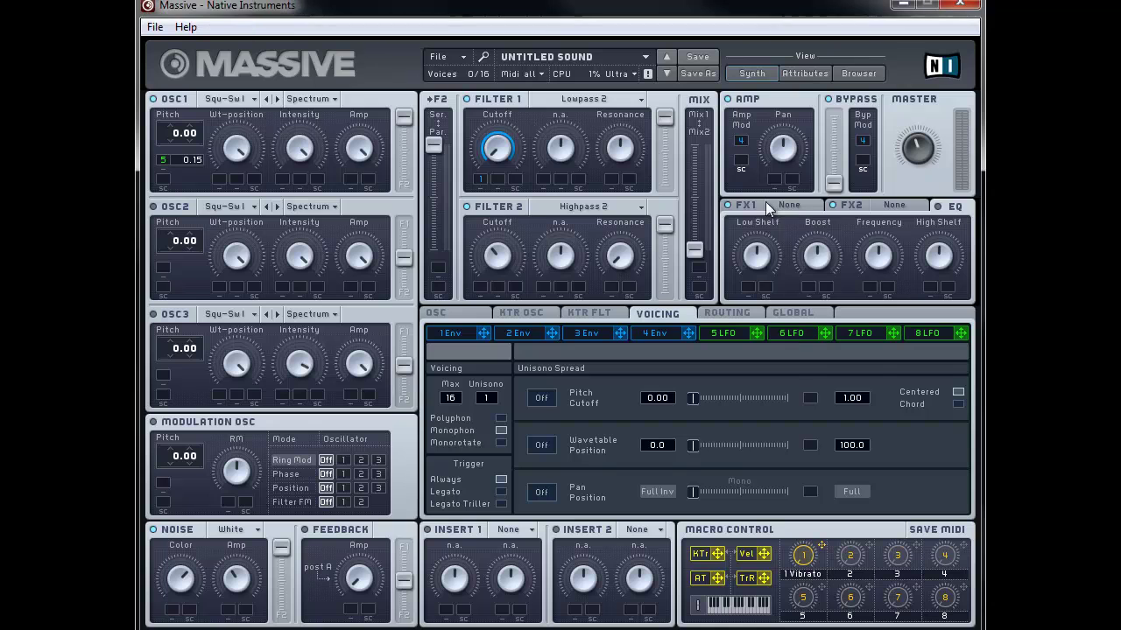
Load Classic Tube into FX1 and Dimension Expander into FX2, then show the EQ.
left_click(814, 207)
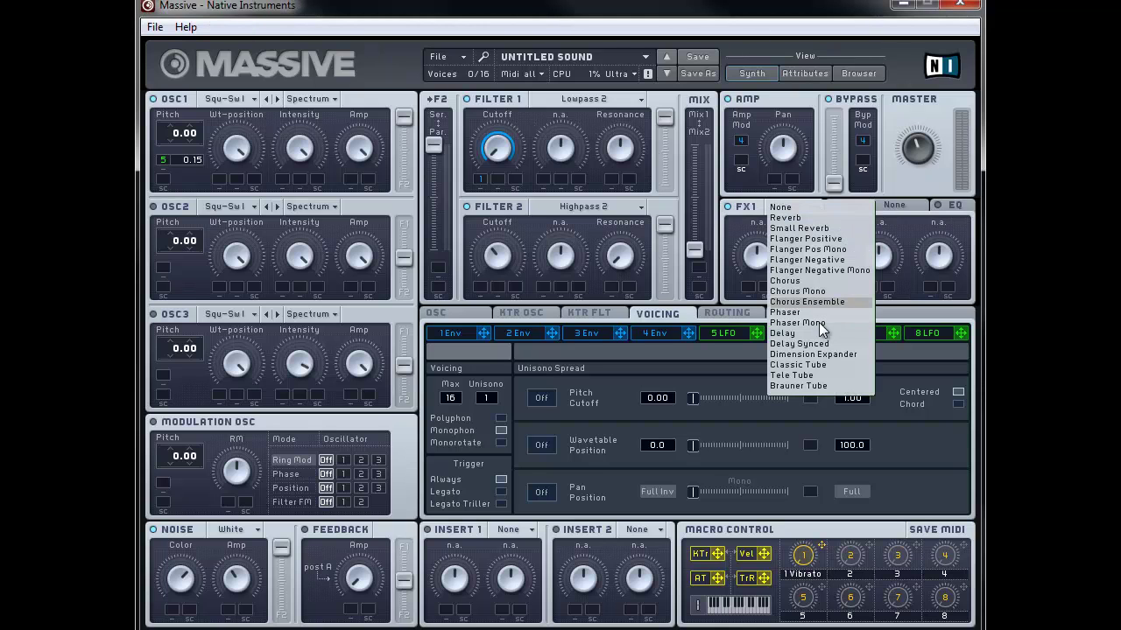
left_click(817, 365)
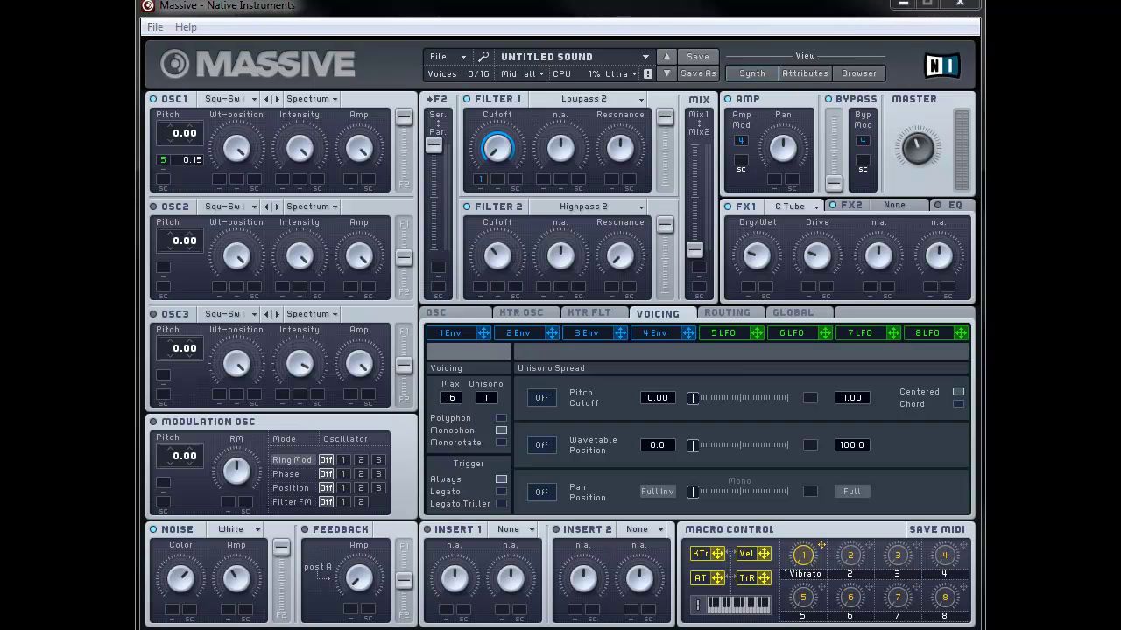
left_click(891, 204)
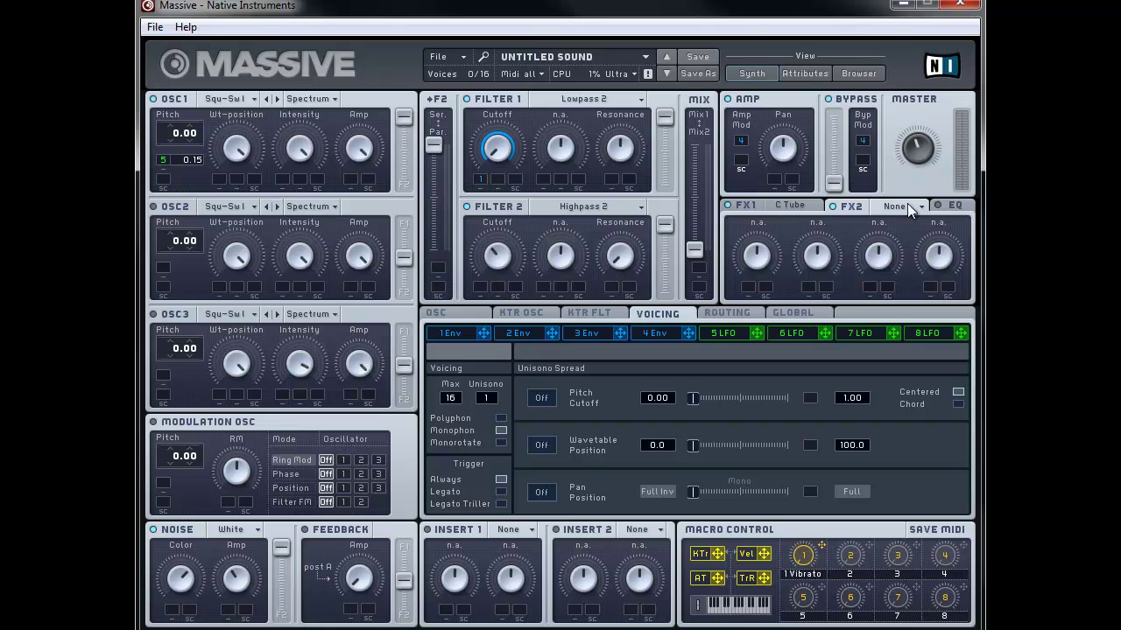
left_click(917, 206)
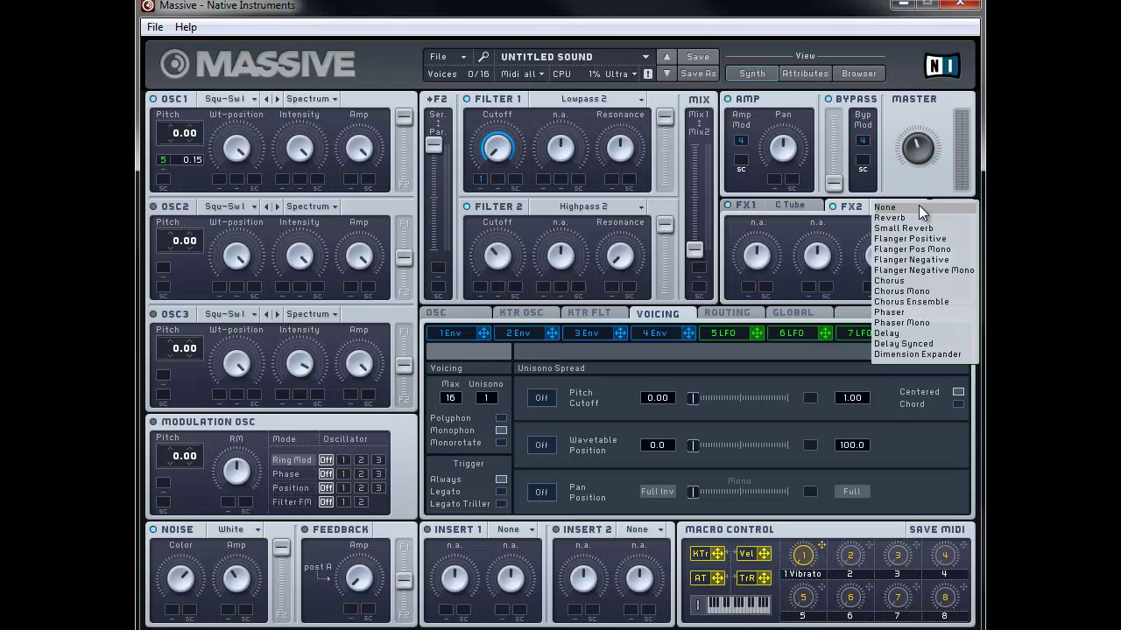
left_click(913, 354)
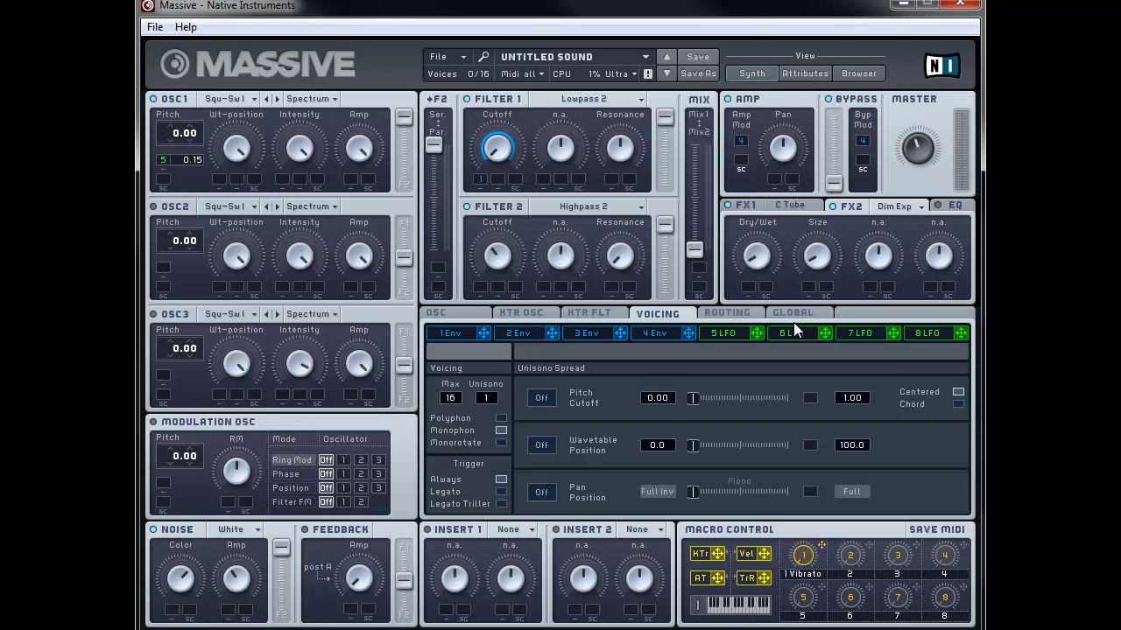
left_click(956, 204)
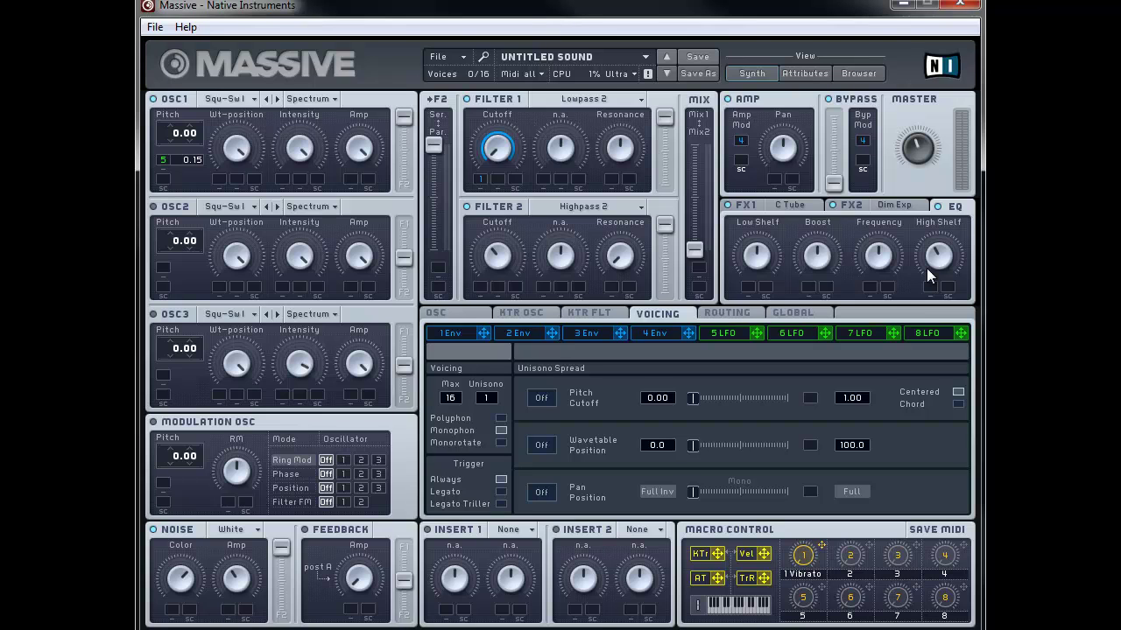
Enable Insert 1 as a Sine Shaper with its Drive turned down slightly.
left_click(428, 530)
left_click(526, 530)
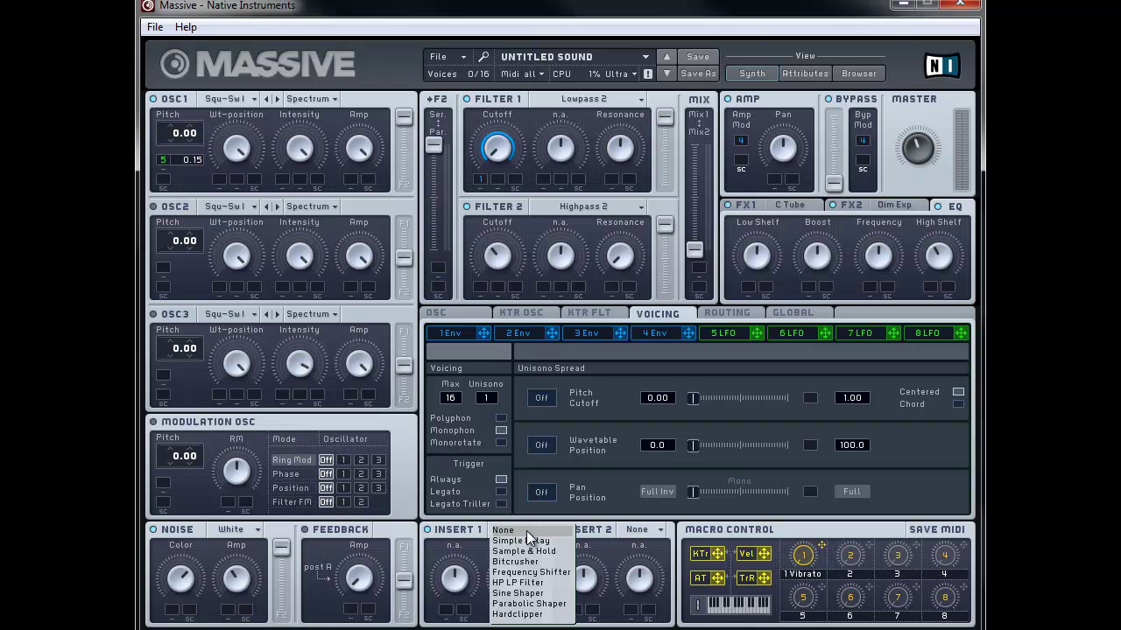
left_click(525, 594)
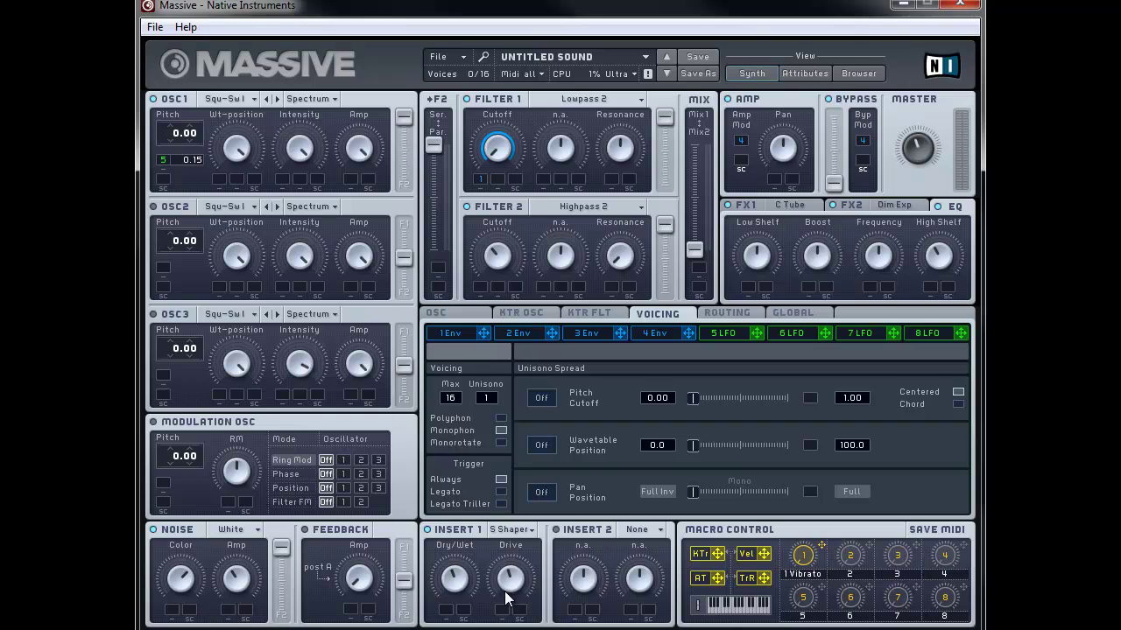
left_click_drag(506, 597, 506, 617)
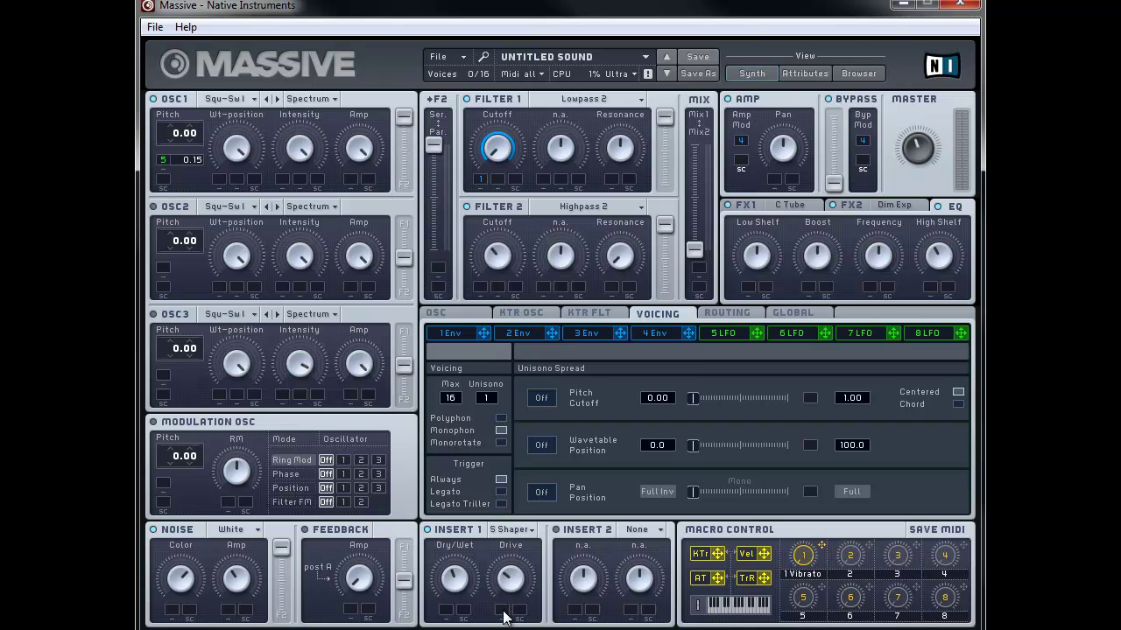